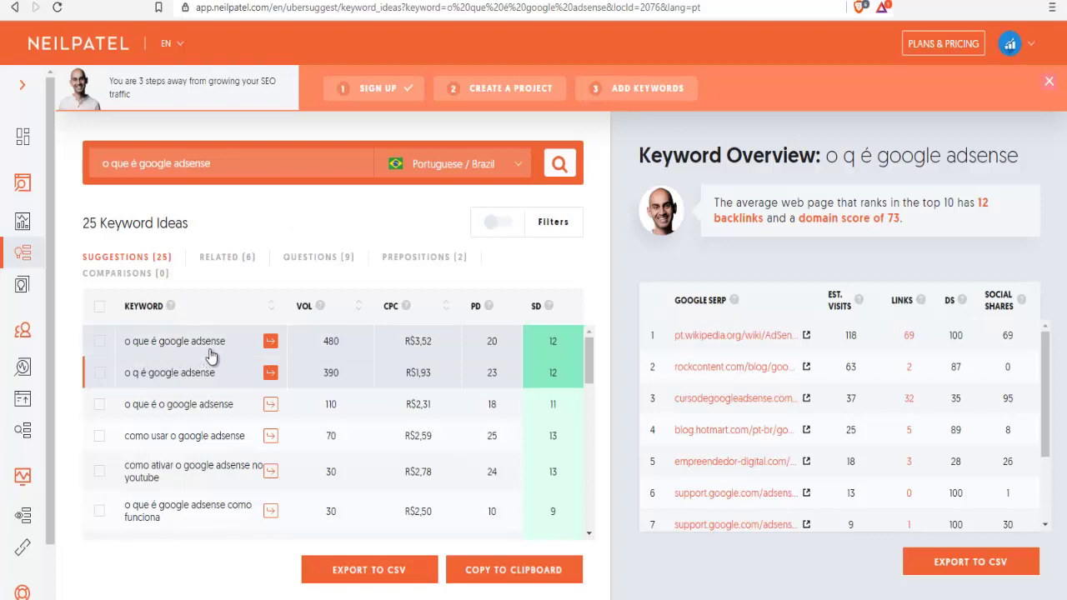
- Highlight the keyword "o que é google adsense" and its CPC, and in Calculator multiply 3,52 by 0,68
left_click_drag(228, 342, 124, 343)
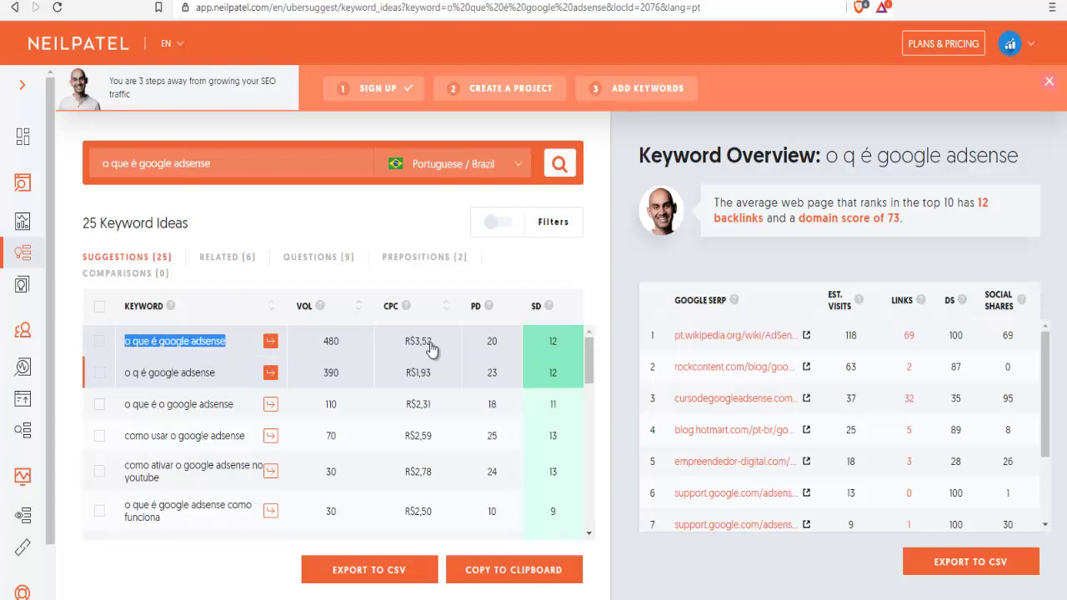
left_click_drag(431, 351, 404, 346)
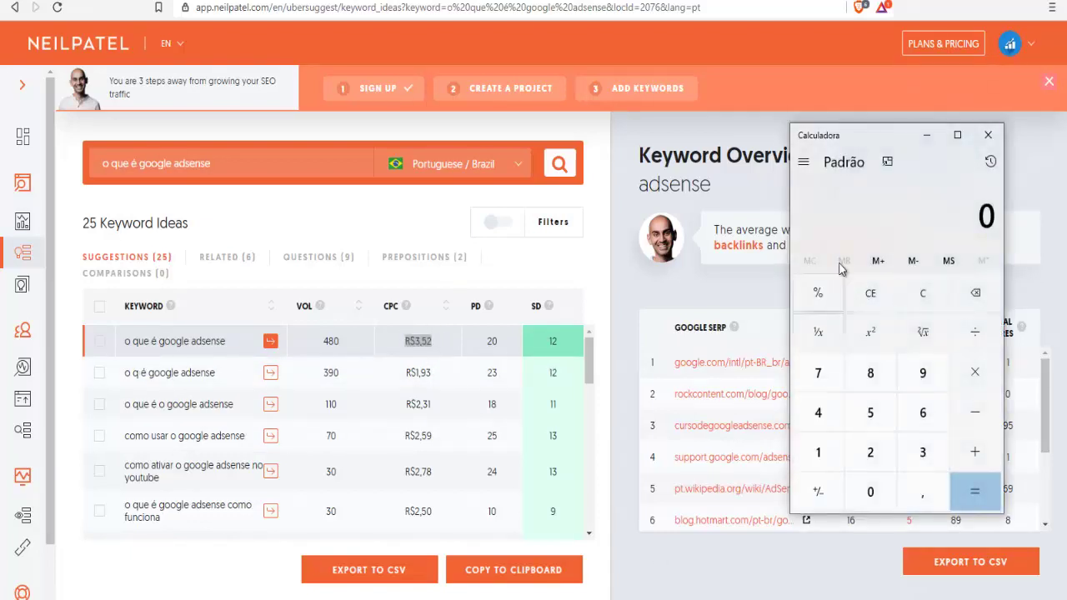
left_click_drag(901, 137, 729, 149)
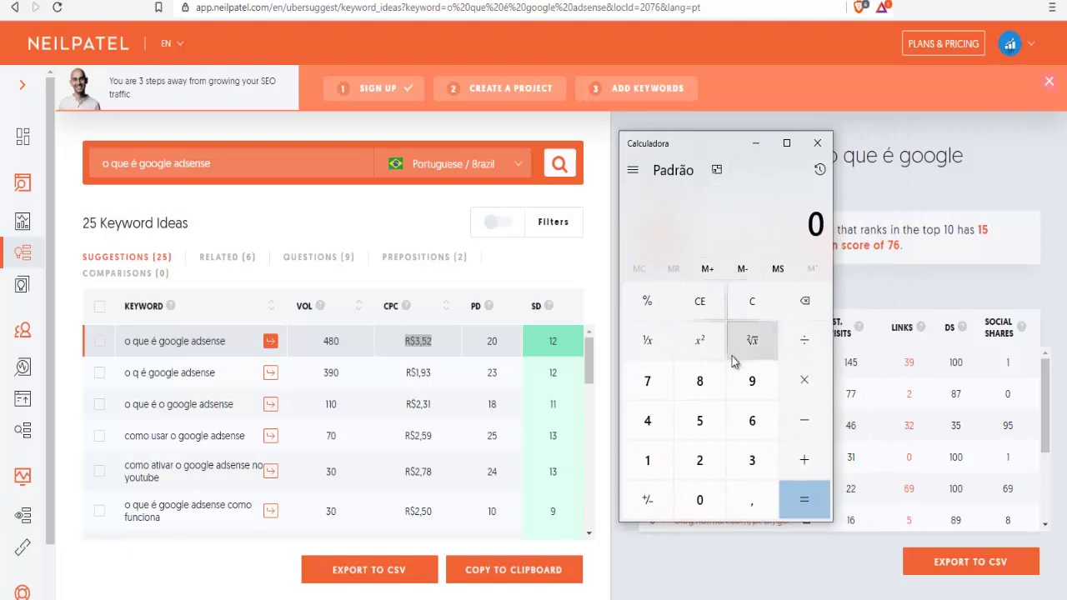
left_click(754, 464)
left_click(752, 499)
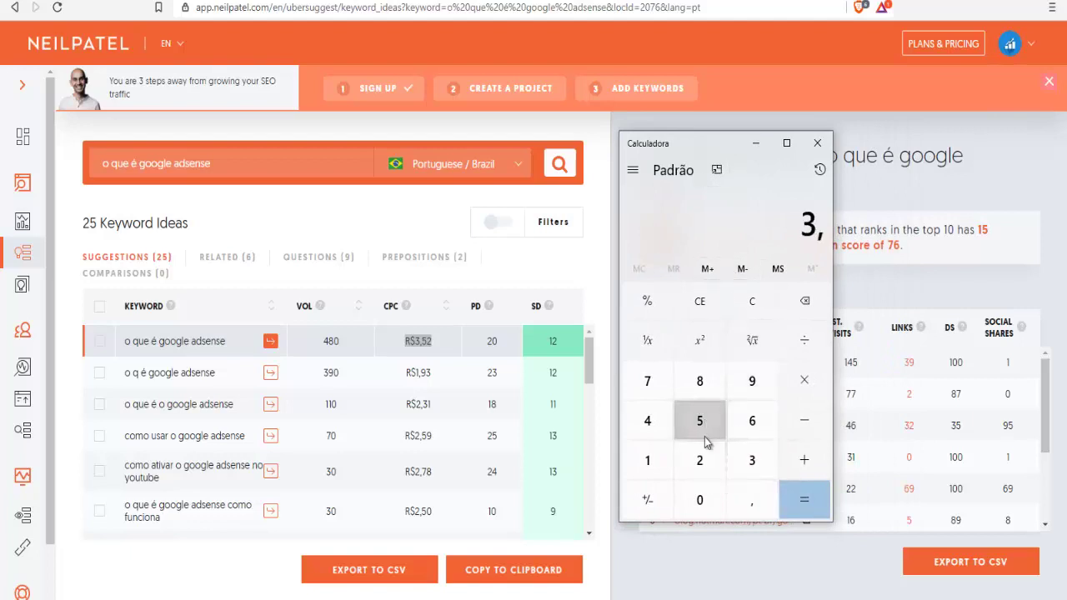
left_click(700, 421)
left_click(700, 460)
left_click(792, 391)
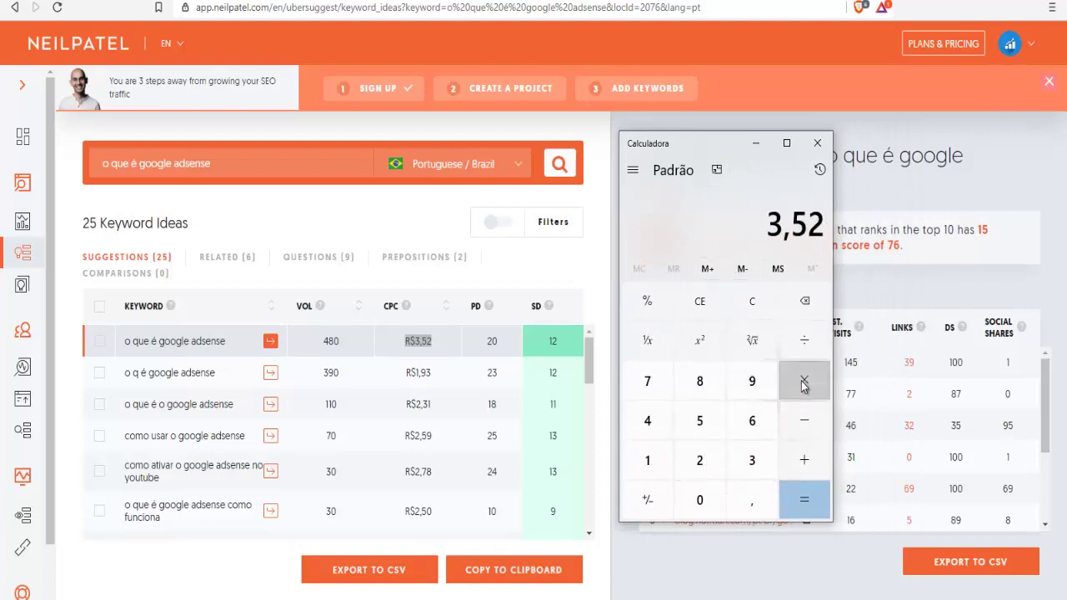
left_click(699, 500)
left_click(752, 500)
left_click(753, 431)
left_click(701, 381)
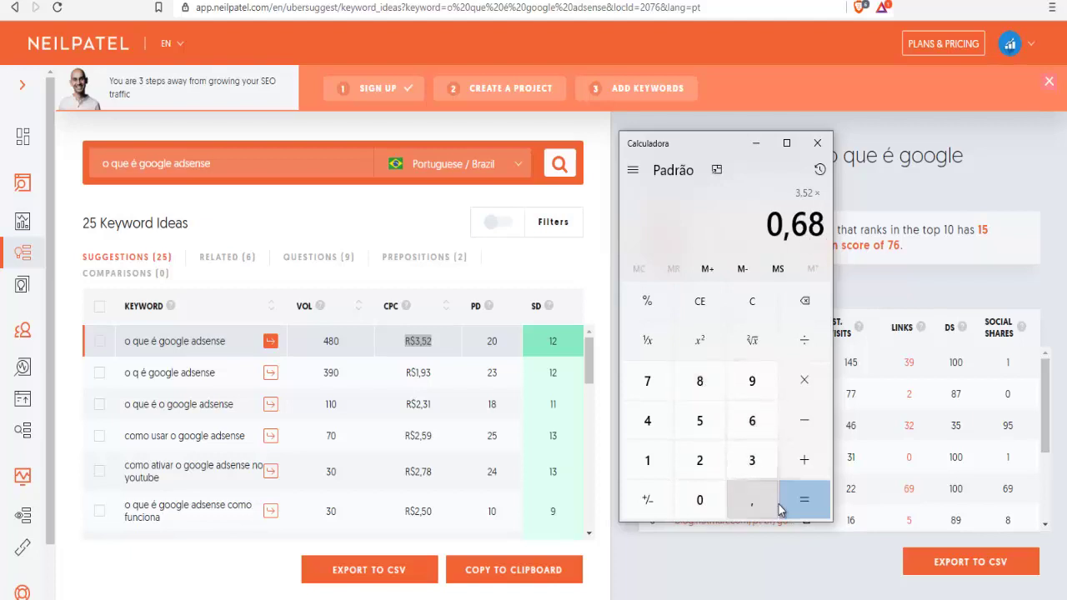
left_click(797, 500)
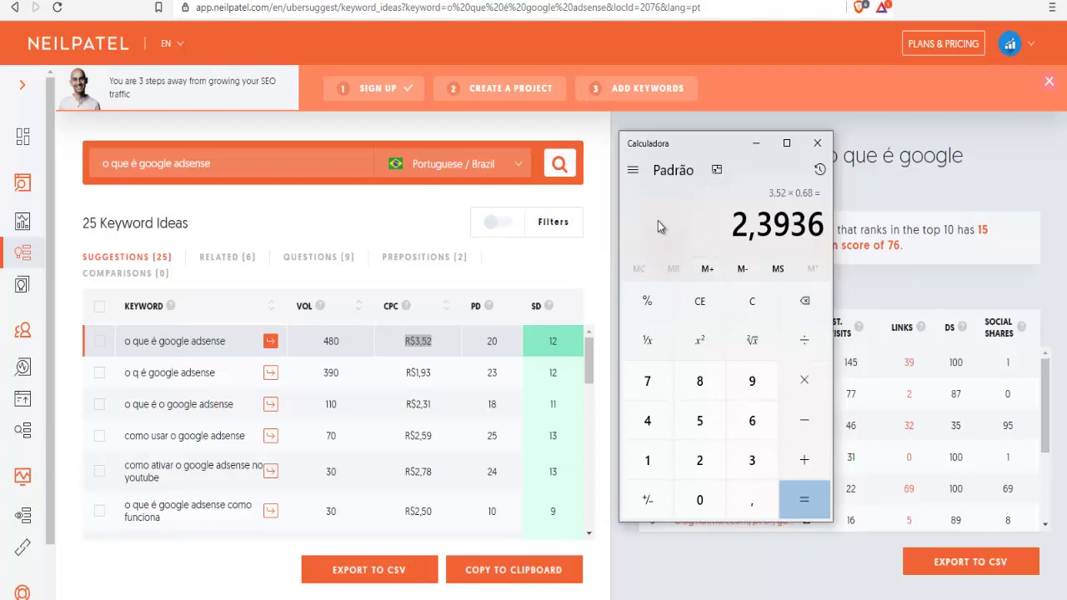
- Back in Ubersuggest, compare the CPCs of the other AdSense keyword suggestions, from "como usar o google adsense" to "quando o google adsense paga"
left_click(216, 391)
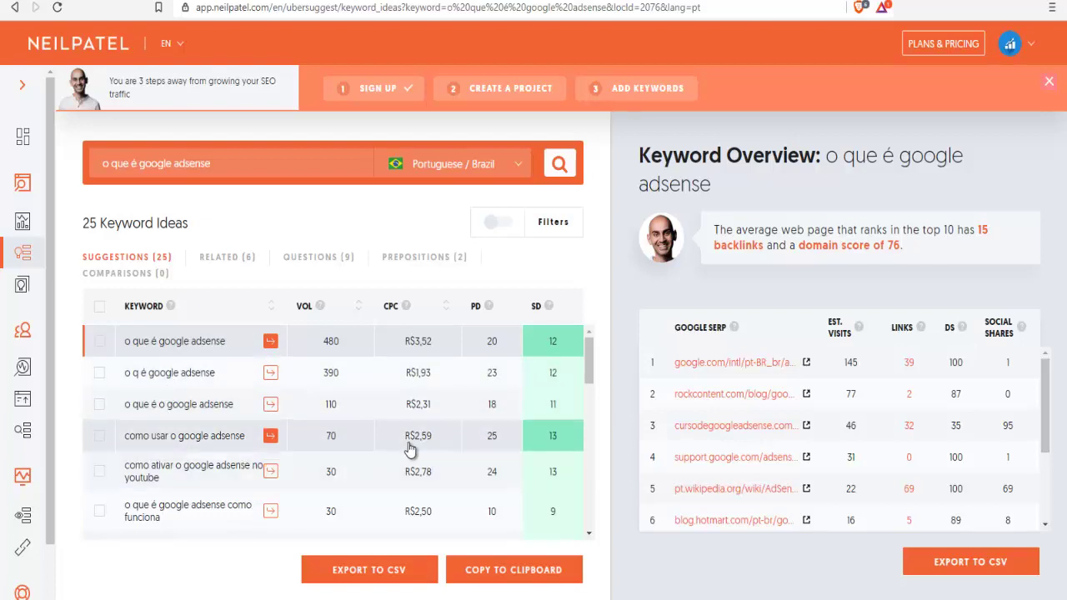
left_click_drag(433, 440, 409, 442)
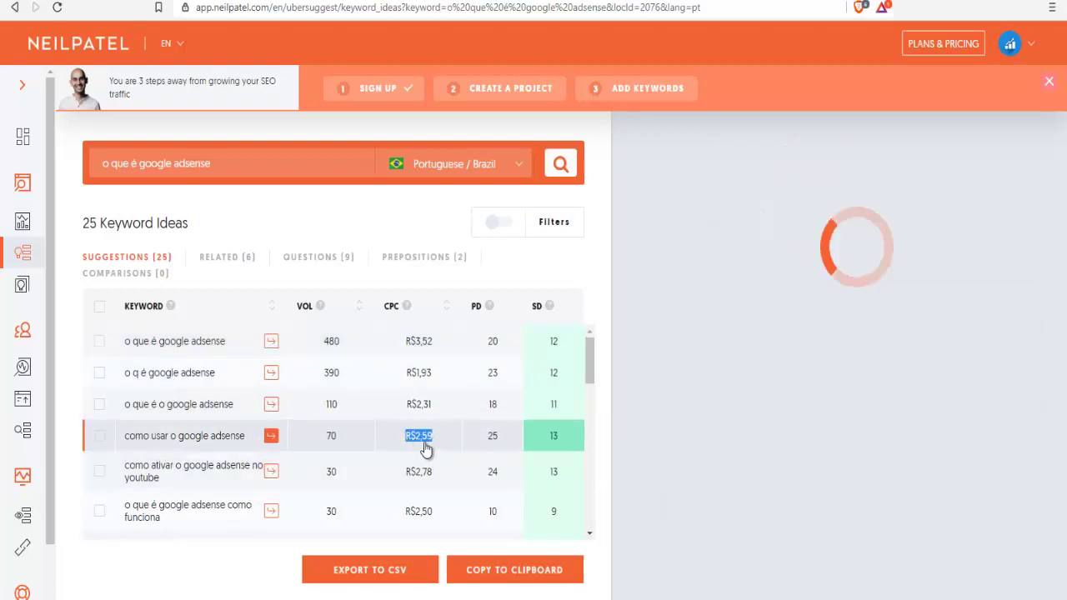
scroll(408, 441, "down", 2)
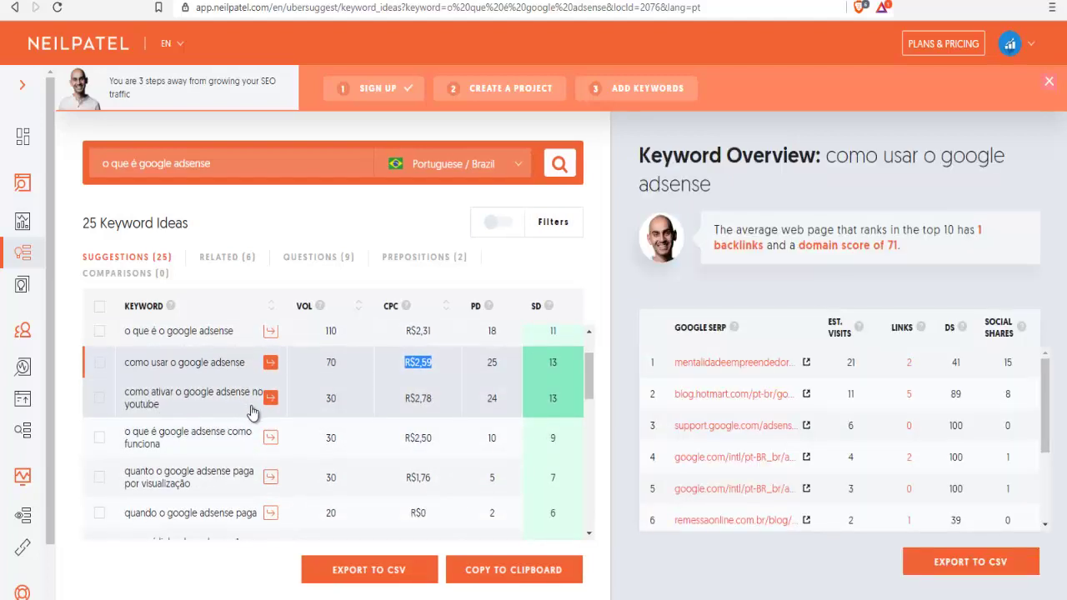
left_click_drag(433, 400, 409, 404)
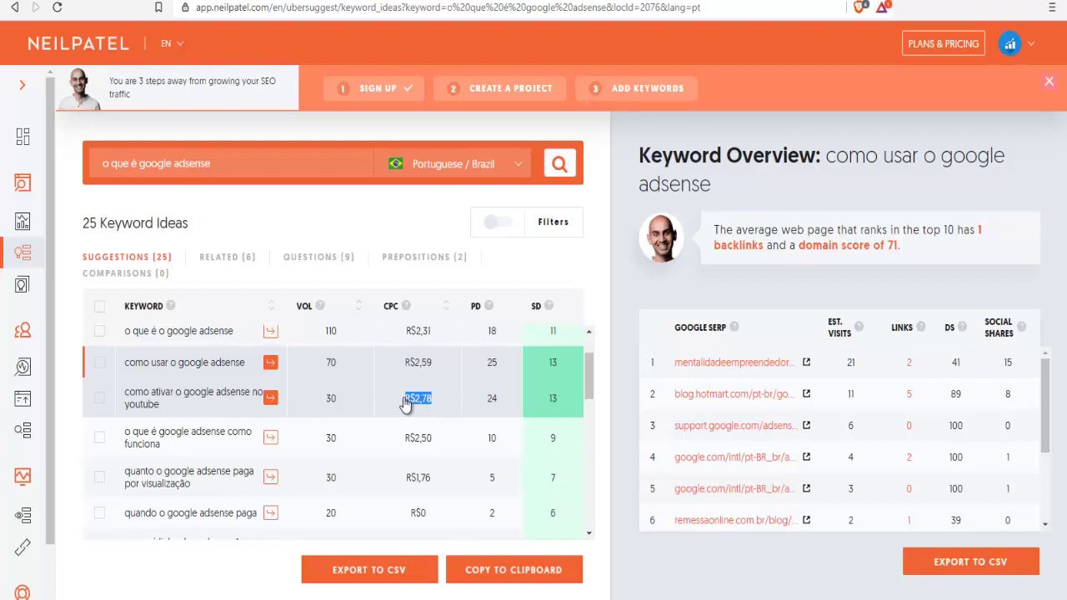
left_click(271, 397)
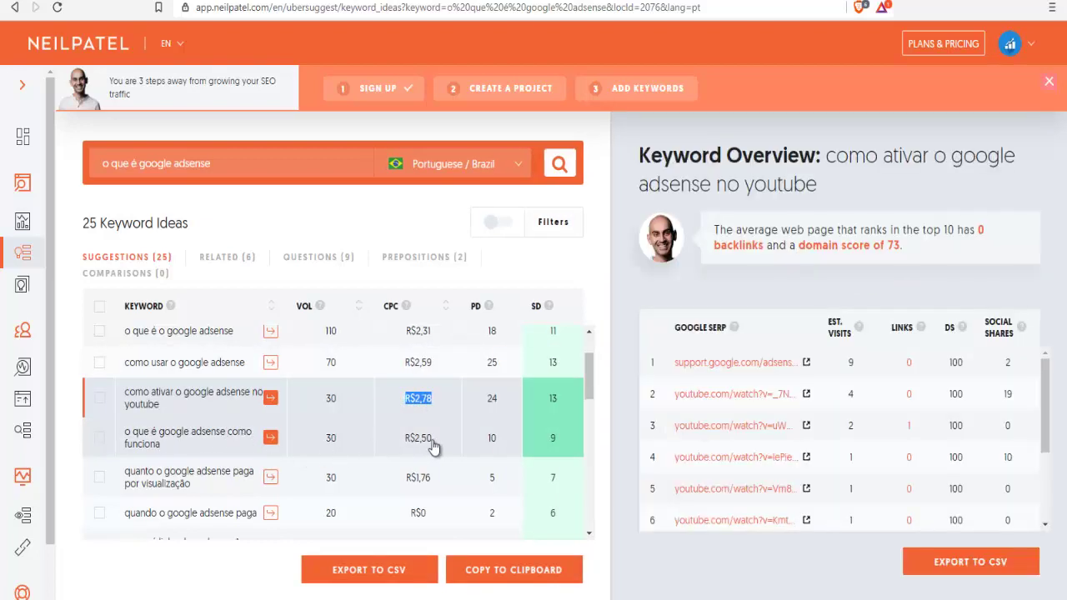
left_click_drag(434, 448, 404, 443)
left_click(271, 437)
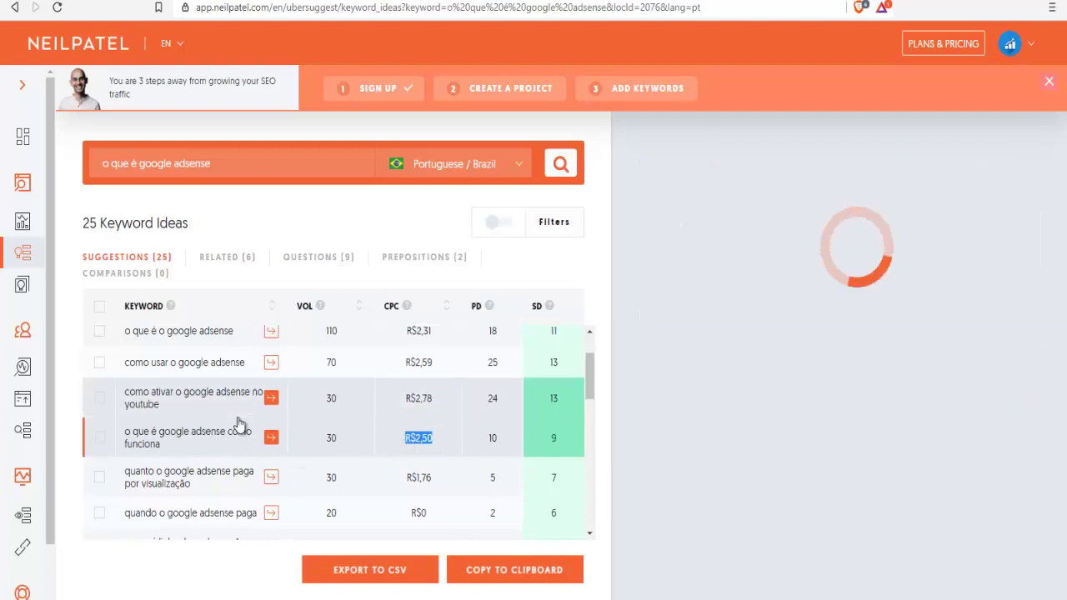
scroll(435, 437, "down", 1)
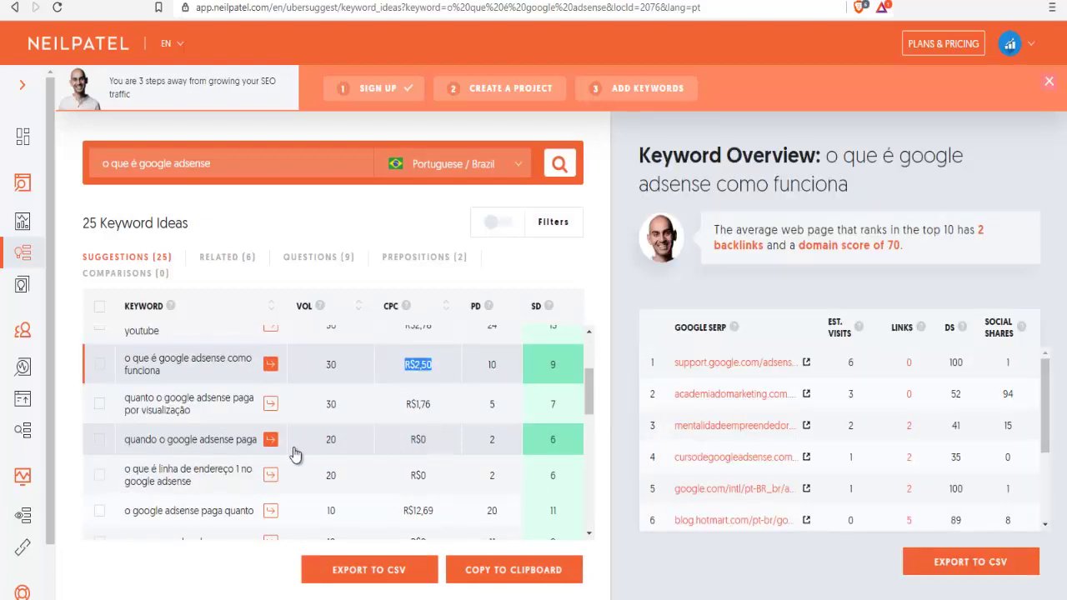
mouse_move(438, 448)
left_mouse_down()
mouse_move(411, 445)
mouse_move(441, 448)
left_mouse_up()
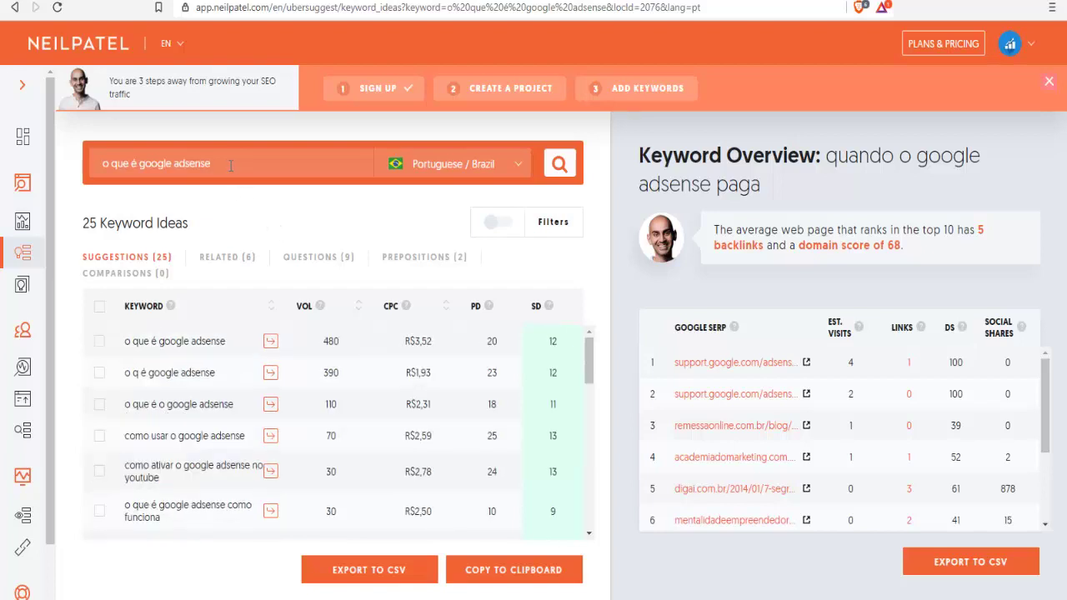
- Search keyword ideas for "maquiagem" in Portuguese / Brazil
left_click_drag(222, 167, 116, 163)
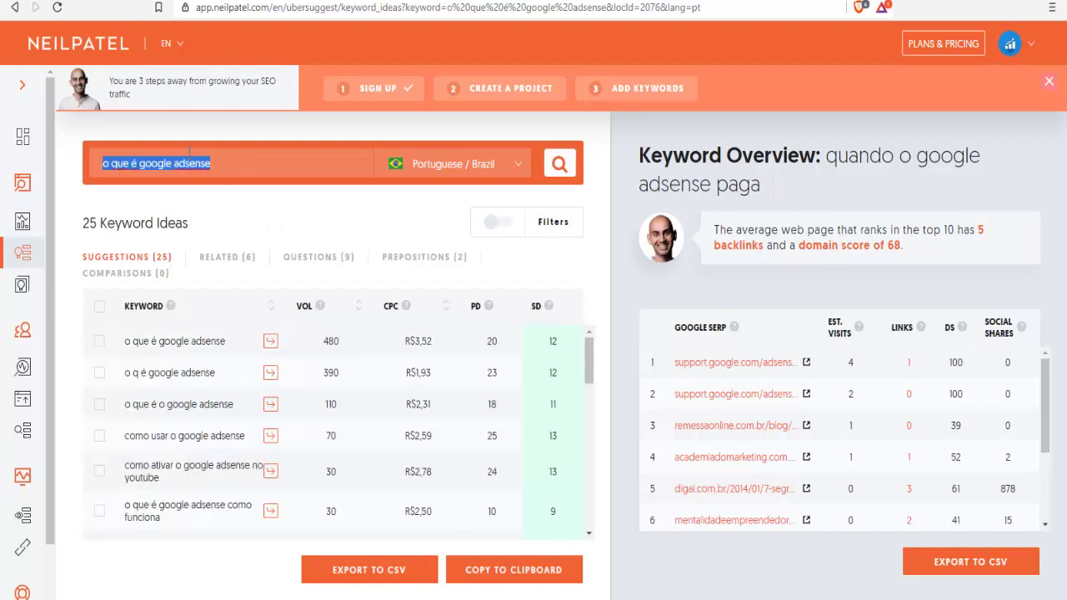
type("maquiagem")
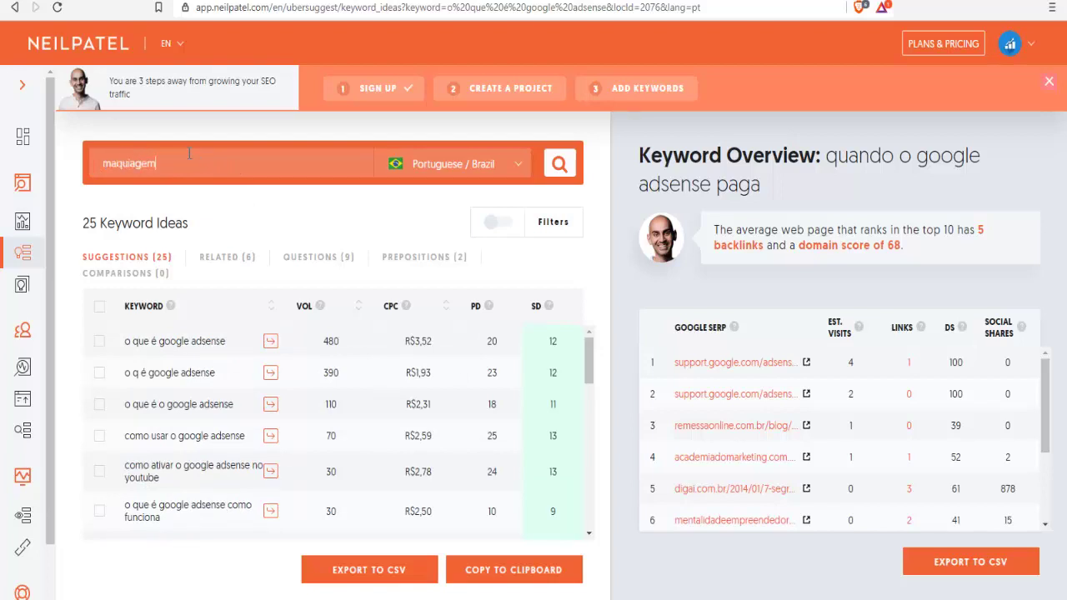
left_click(560, 168)
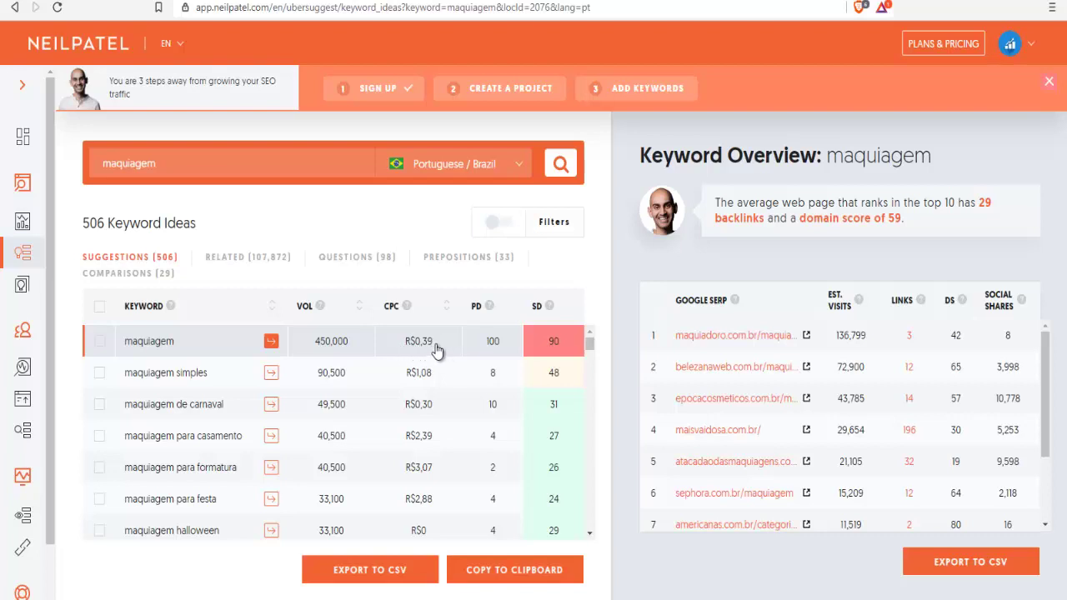
- Highlight the CPC of "maquiagem", multiply 0,39 by 0,68 in Calculator, and highlight the result to two decimals
left_click_drag(402, 346, 449, 354)
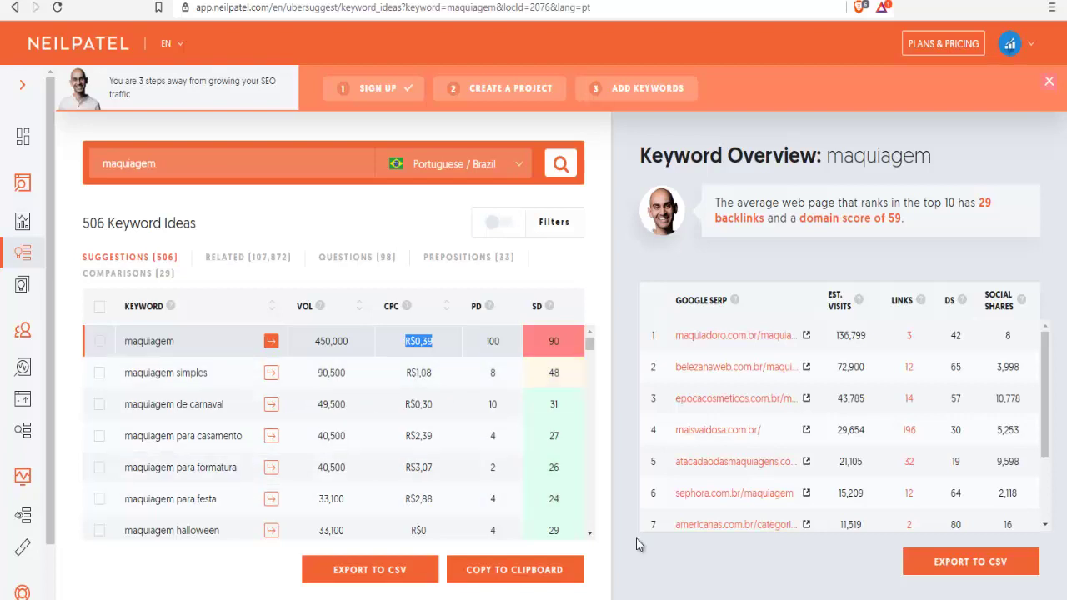
key("alt+Tab")
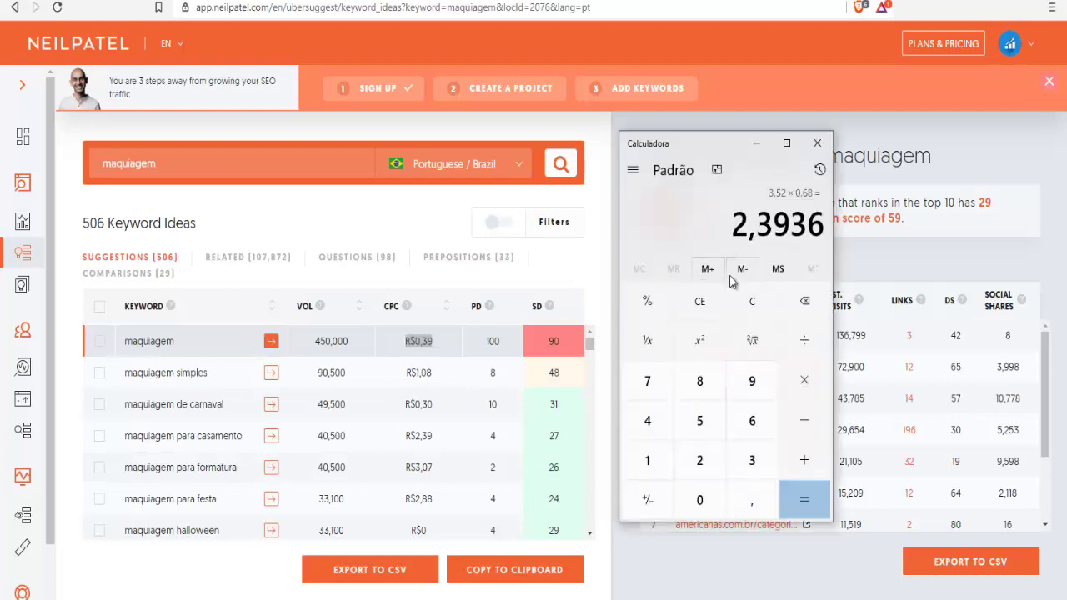
left_click(752, 301)
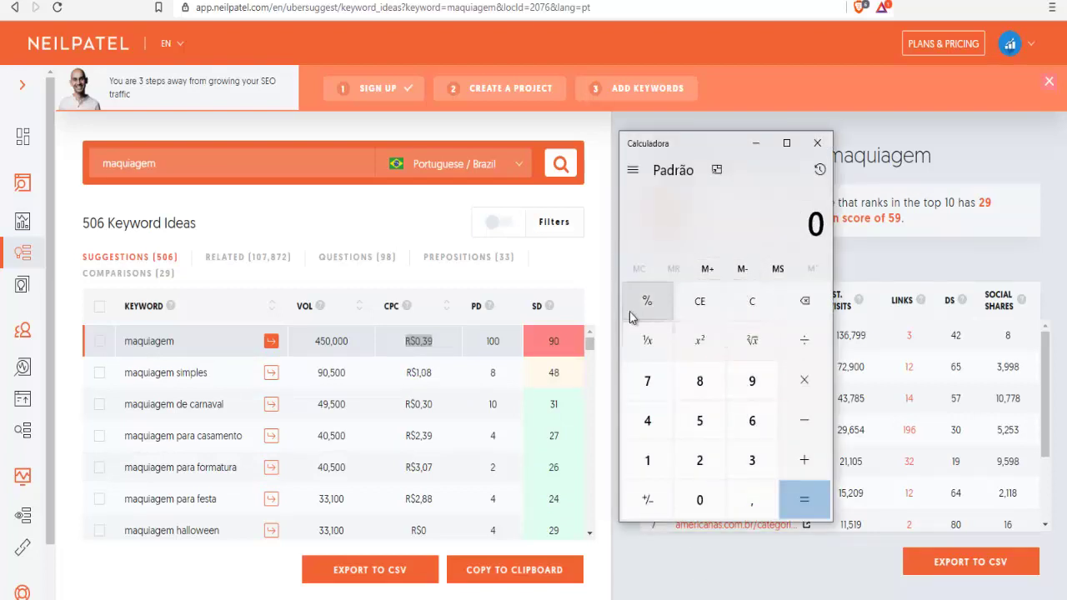
left_click(752, 499)
left_click(752, 460)
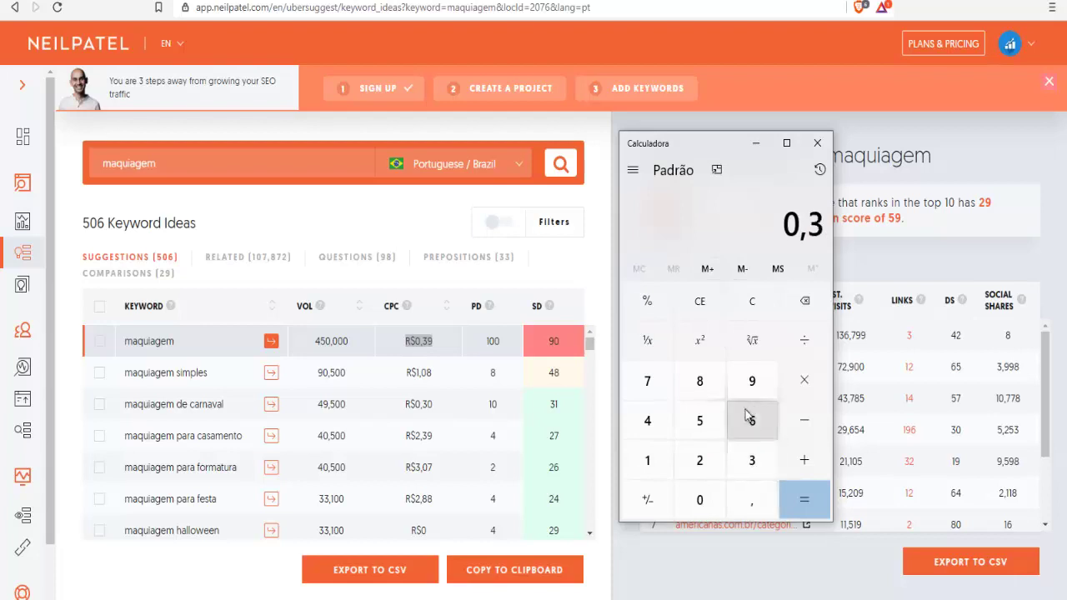
left_click(752, 381)
left_click(804, 381)
left_click(700, 499)
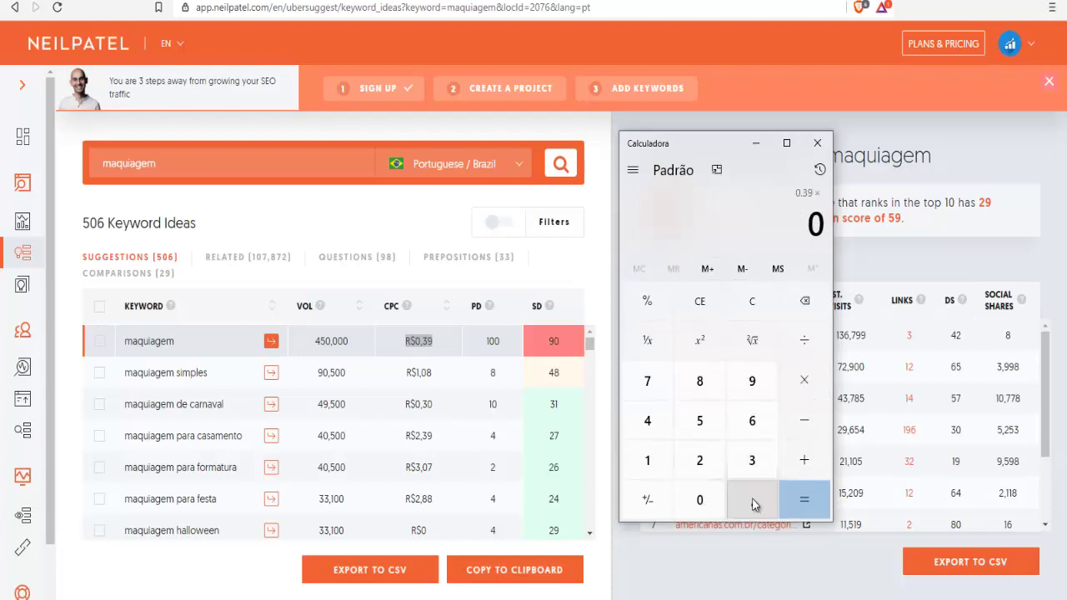
left_click(752, 499)
left_click(750, 421)
left_click(700, 381)
left_click(802, 499)
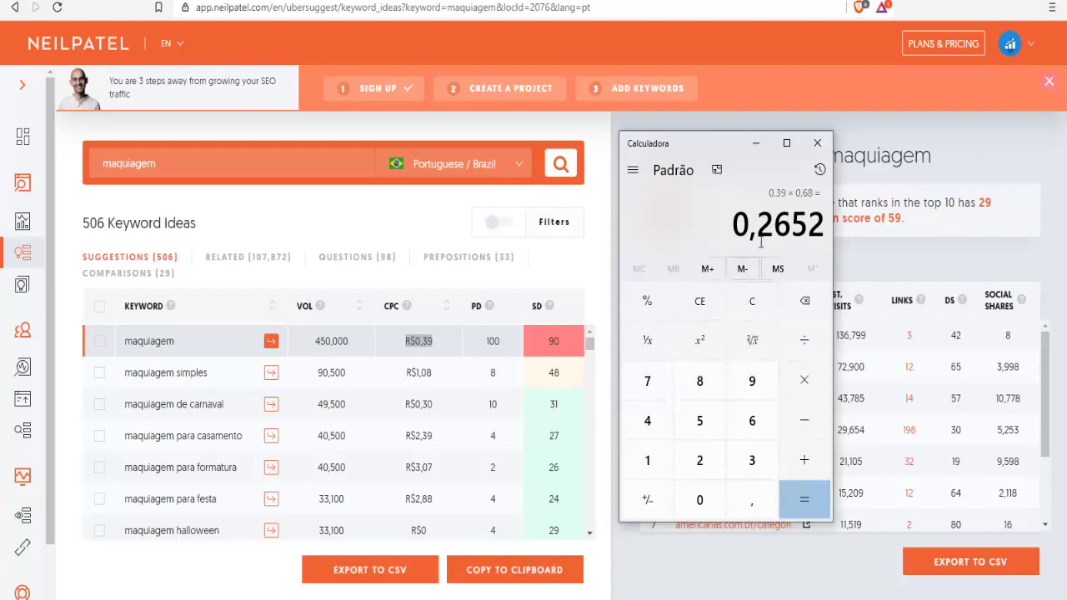
left_click_drag(742, 225, 788, 225)
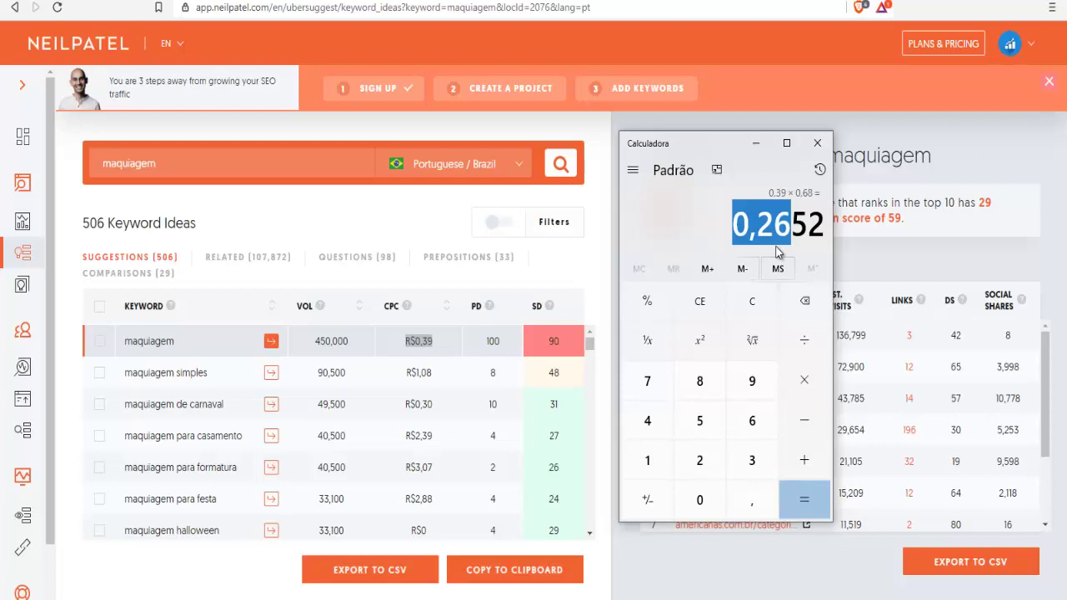
- Return to Ubersuggest and examine the CPCs of the makeup suggestions, including "maquiagem para casamento" and "maquiagem para formatura"
key("alt+Tab")
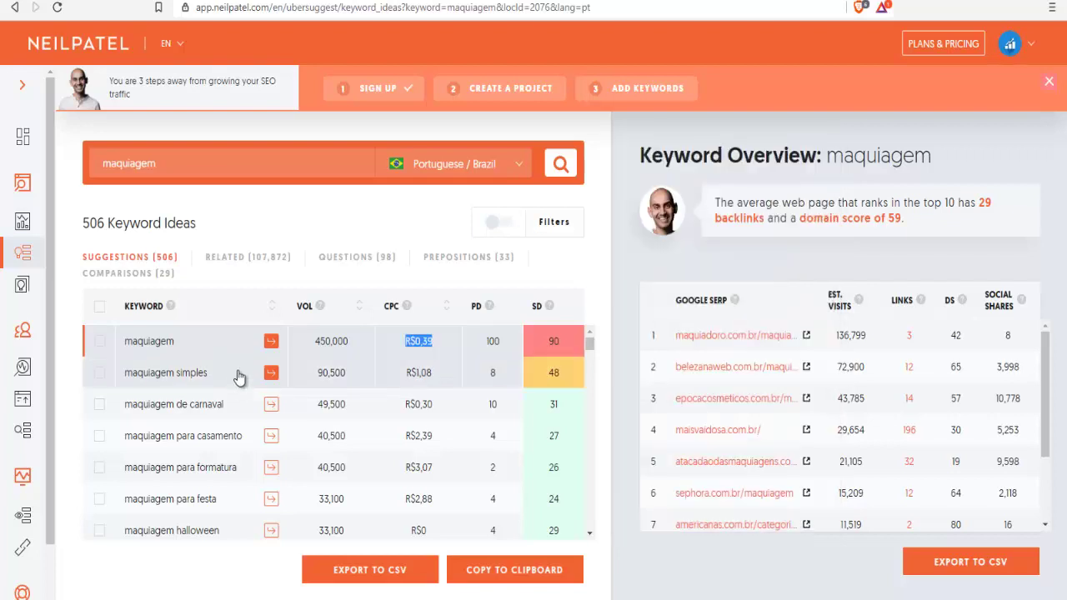
left_click(194, 448)
left_click_drag(243, 442, 129, 442)
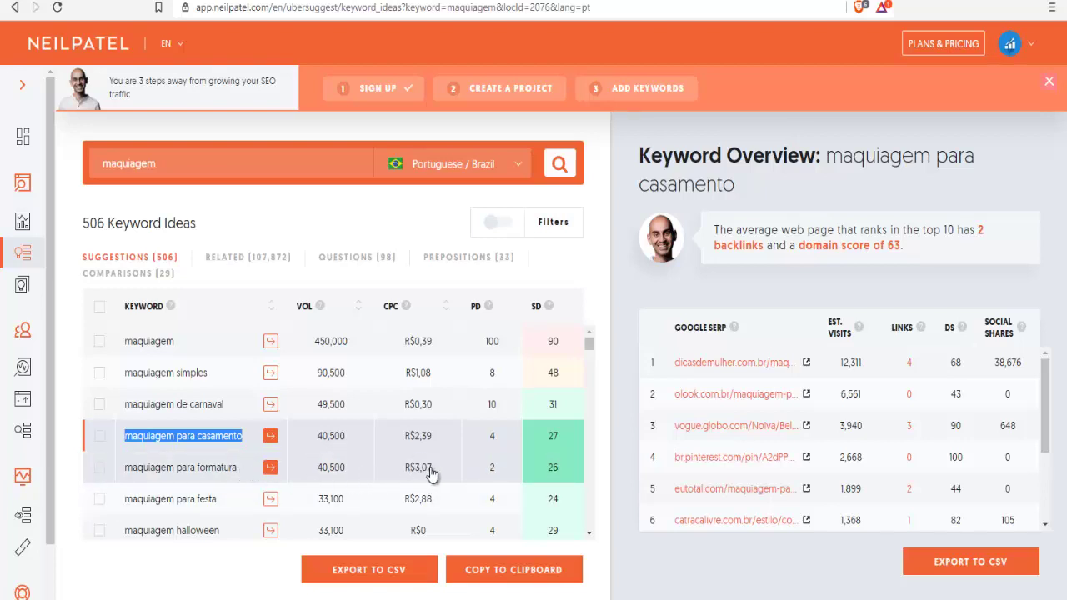
left_click_drag(434, 468, 409, 471)
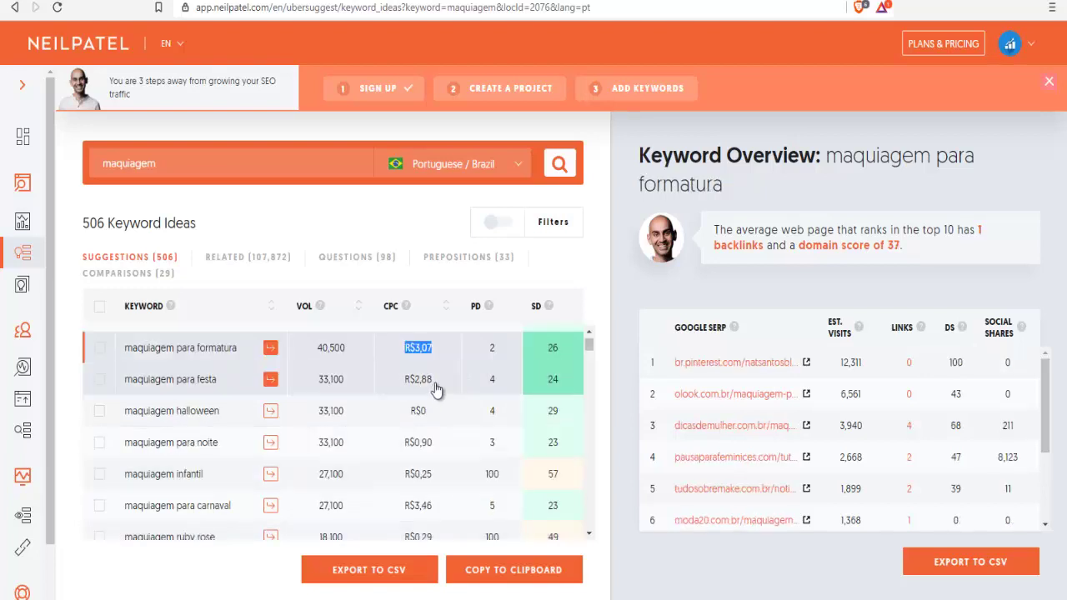
scroll(438, 391, "down", 1)
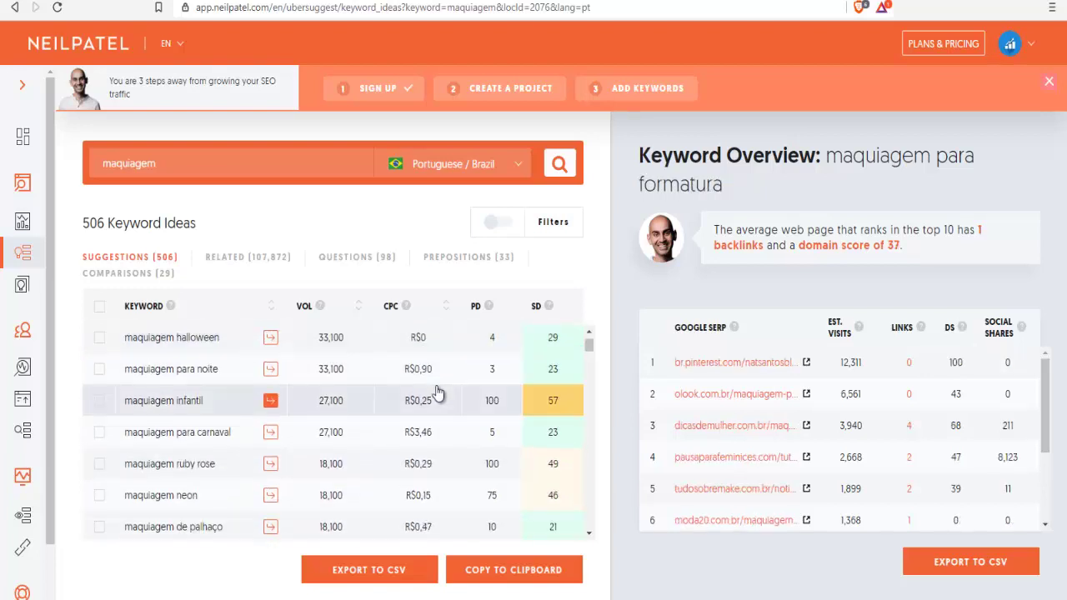
scroll(435, 408, "down", 1)
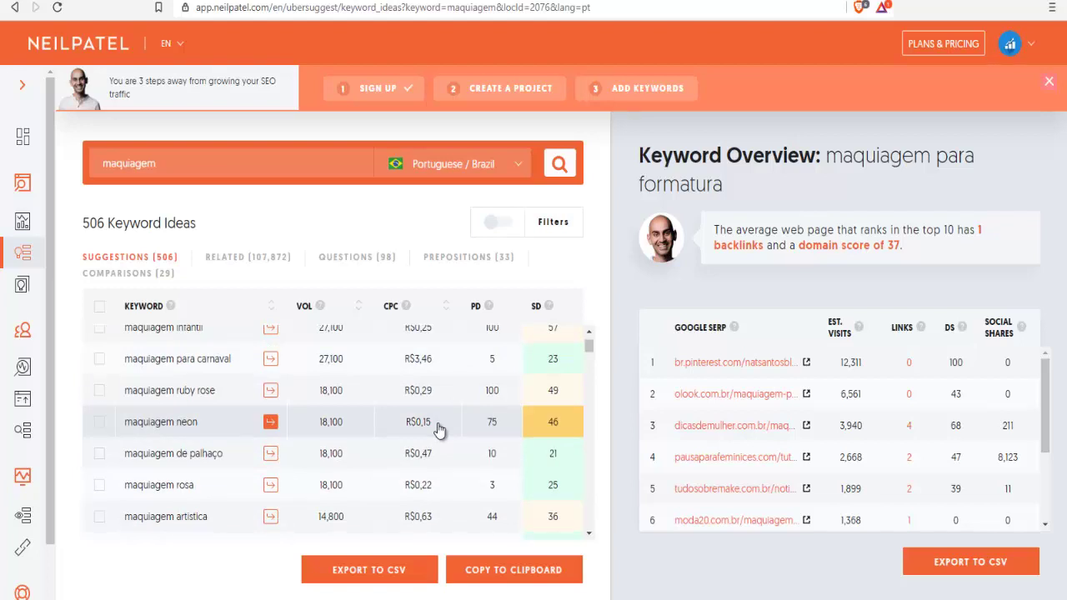
scroll(439, 429, "up", 4)
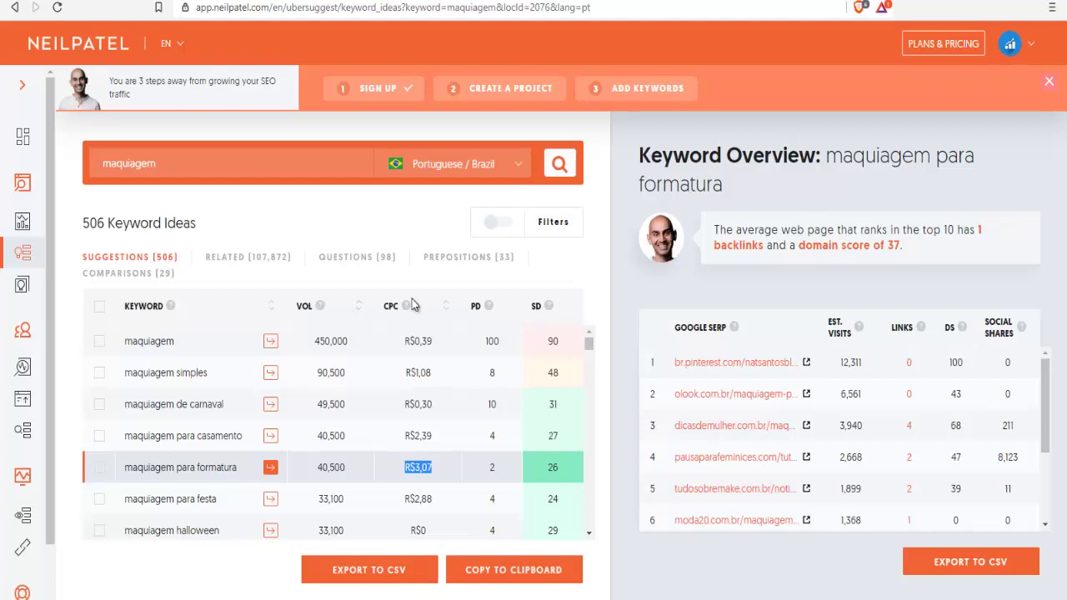
- Find "portu" among the language and country options and set the keyword search to Portuguese / Portugal
left_click(519, 167)
left_click(442, 170)
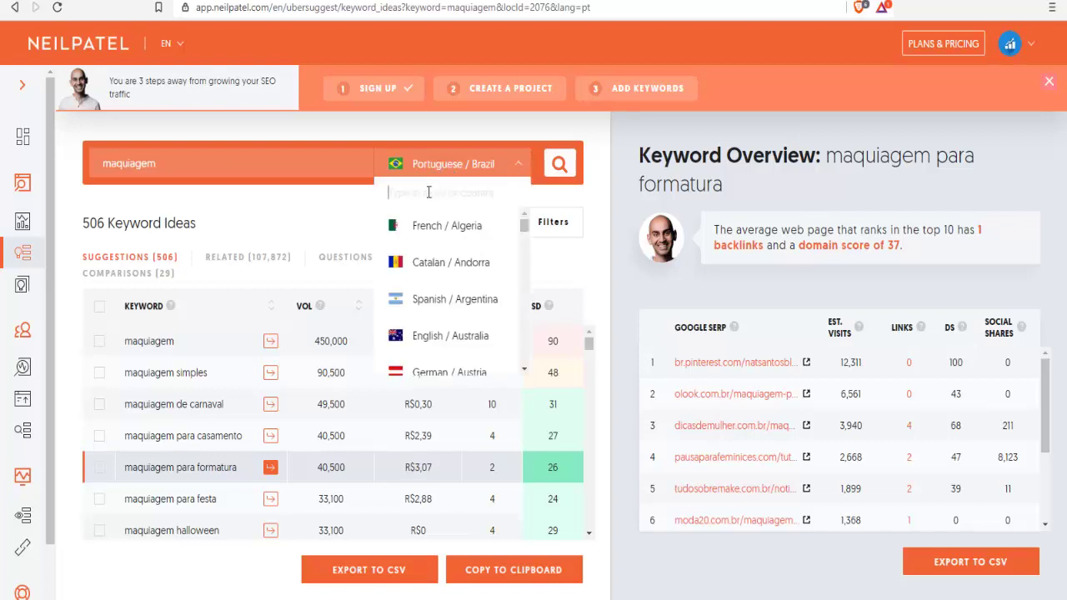
type("poe")
key("BackSpace")
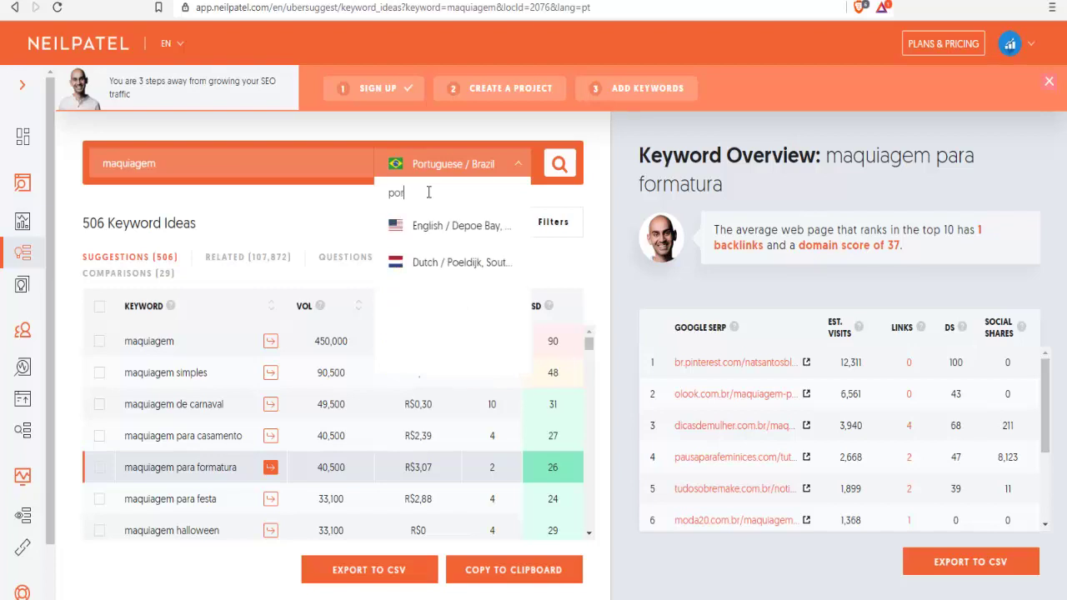
type("rtu")
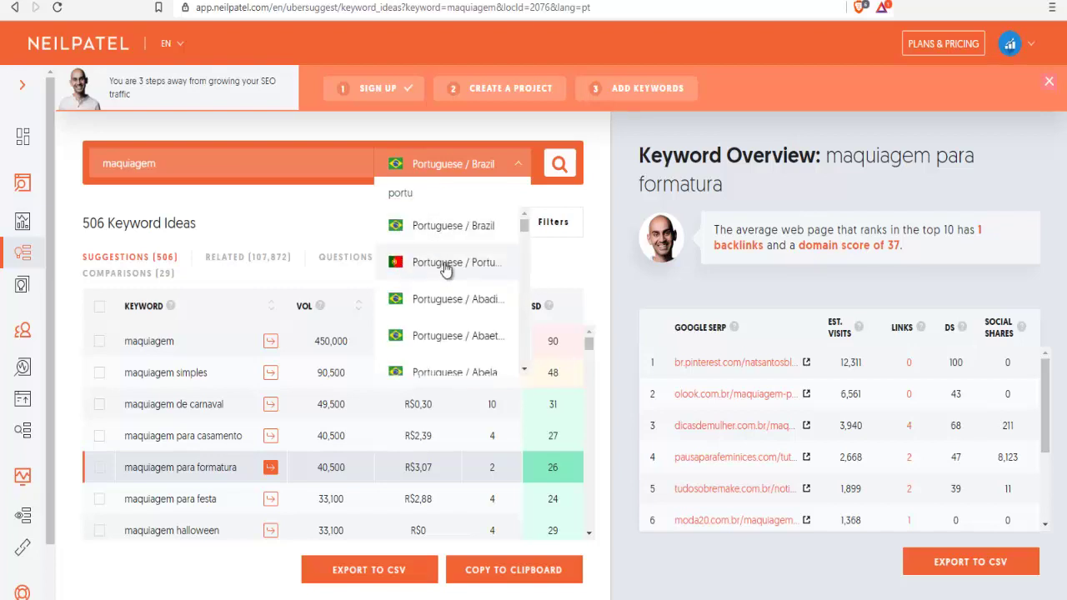
left_click(446, 265)
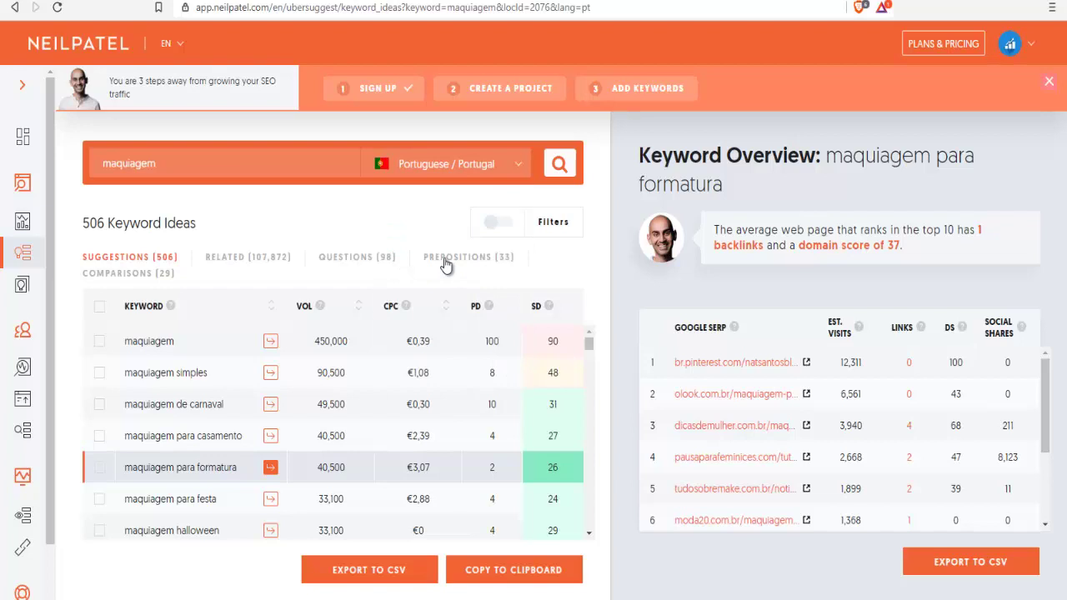
- Run the "maquiagem" keyword search for Portuguese / Portugal and highlight the keyword and its CPC in the suggestions
left_click(558, 177)
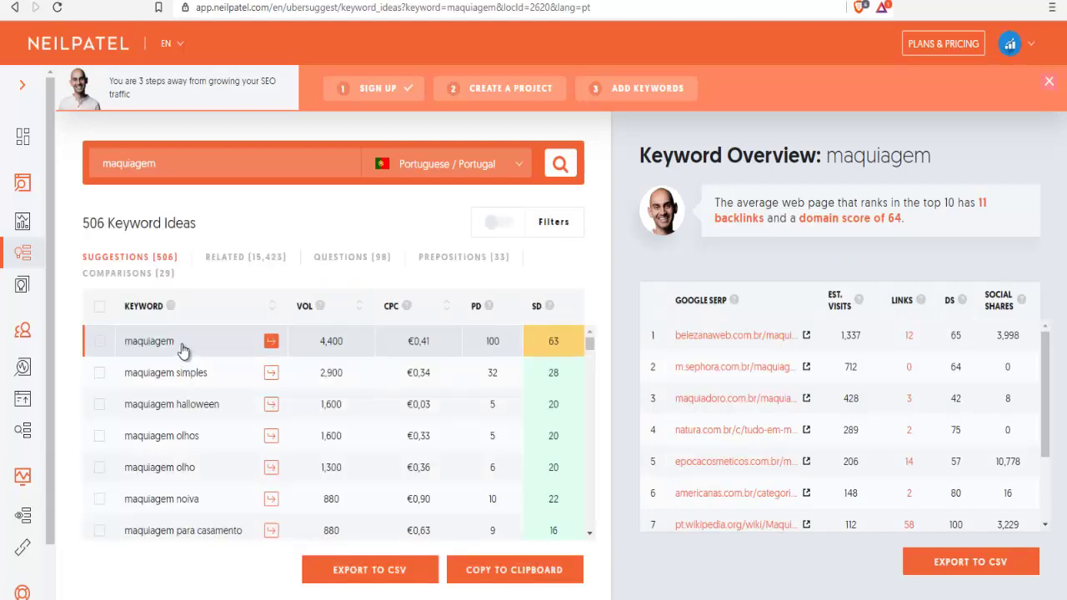
left_click_drag(175, 344, 125, 345)
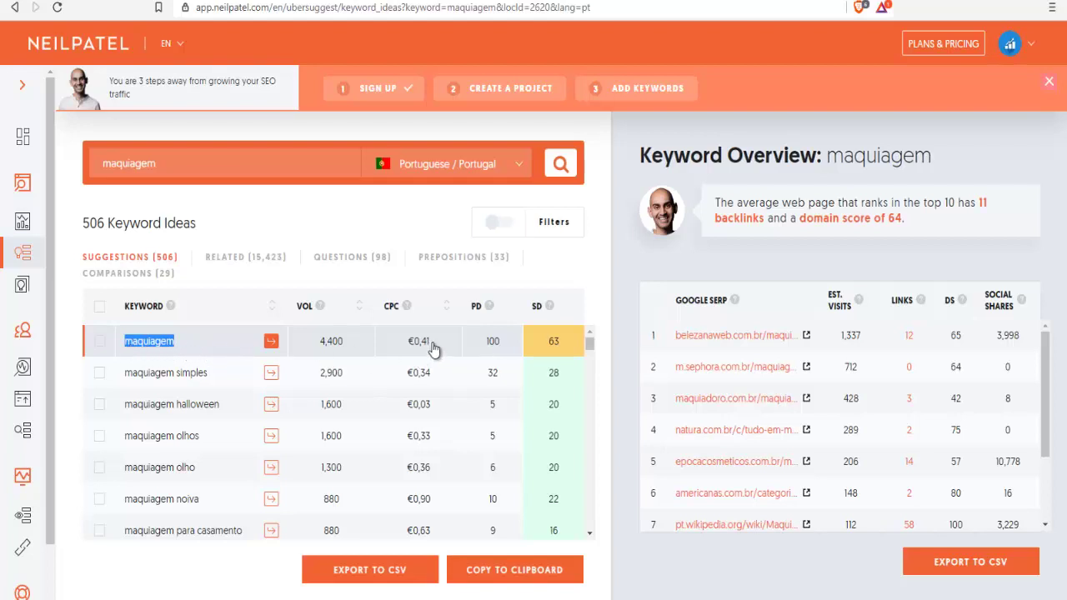
left_click_drag(432, 349, 404, 346)
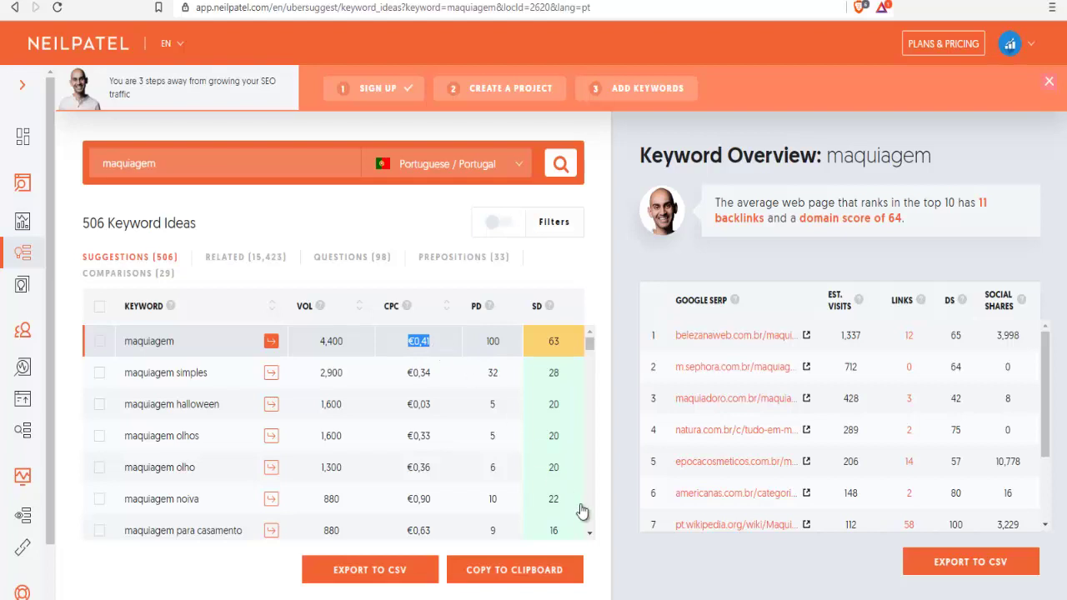
- Switch to Calculator, clear the previous calculation, multiply 0,41 by 0,68, and highlight the result to two decimals
left_click(771, 597)
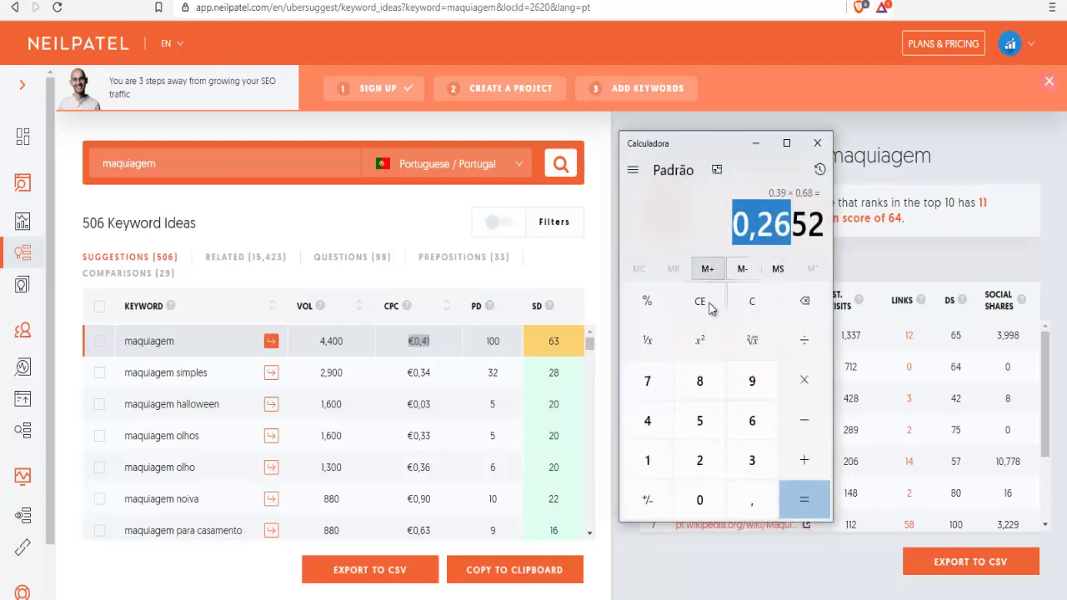
left_click(754, 301)
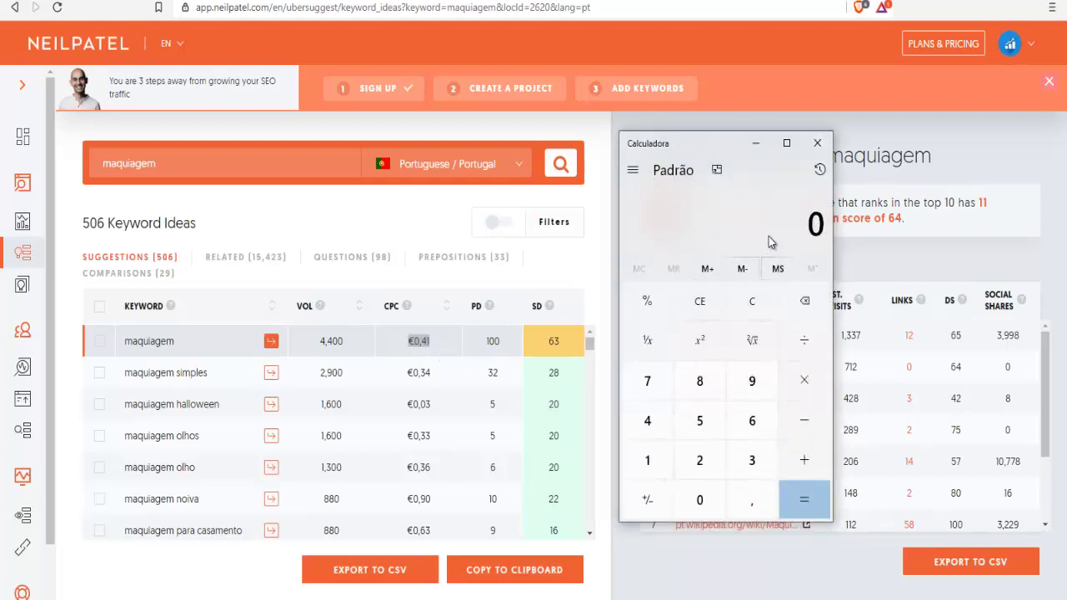
left_click(739, 501)
left_click(649, 422)
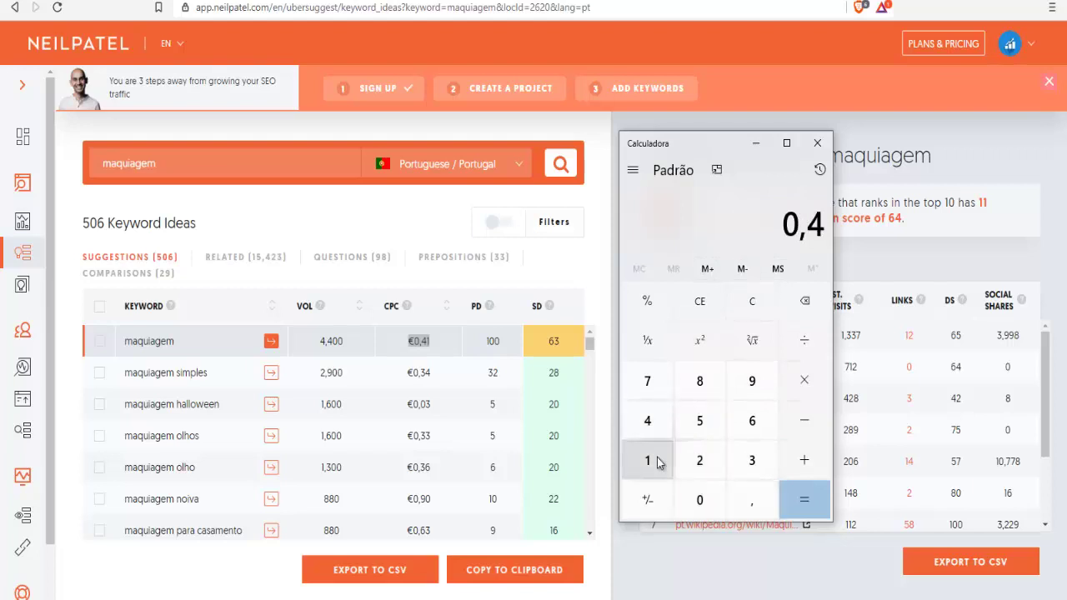
left_click(648, 460)
left_click(804, 384)
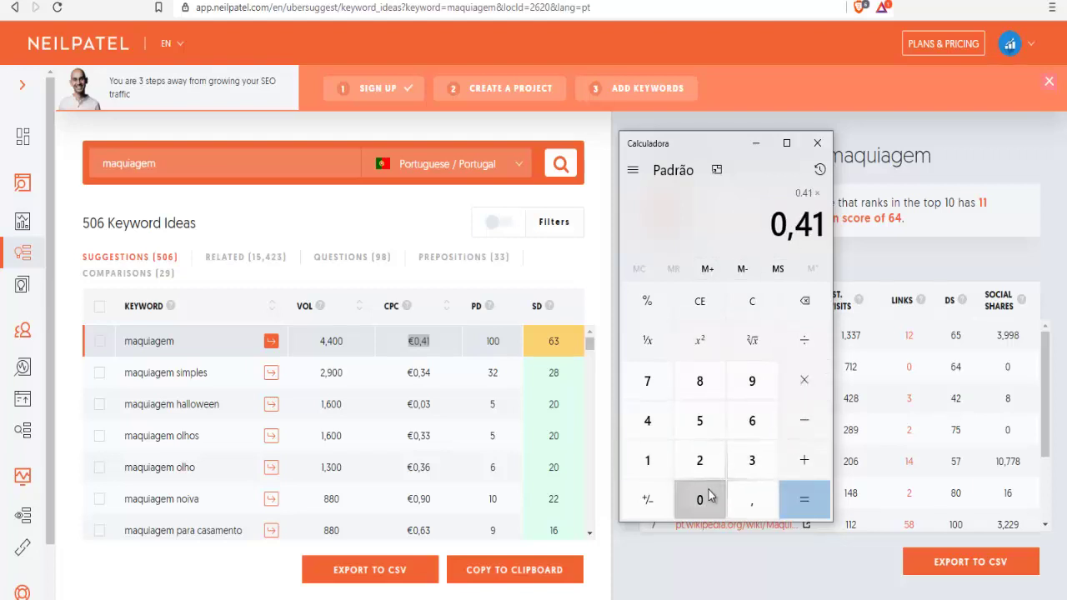
left_click(703, 498)
left_click(752, 500)
left_click(752, 422)
left_click(700, 387)
left_click(792, 500)
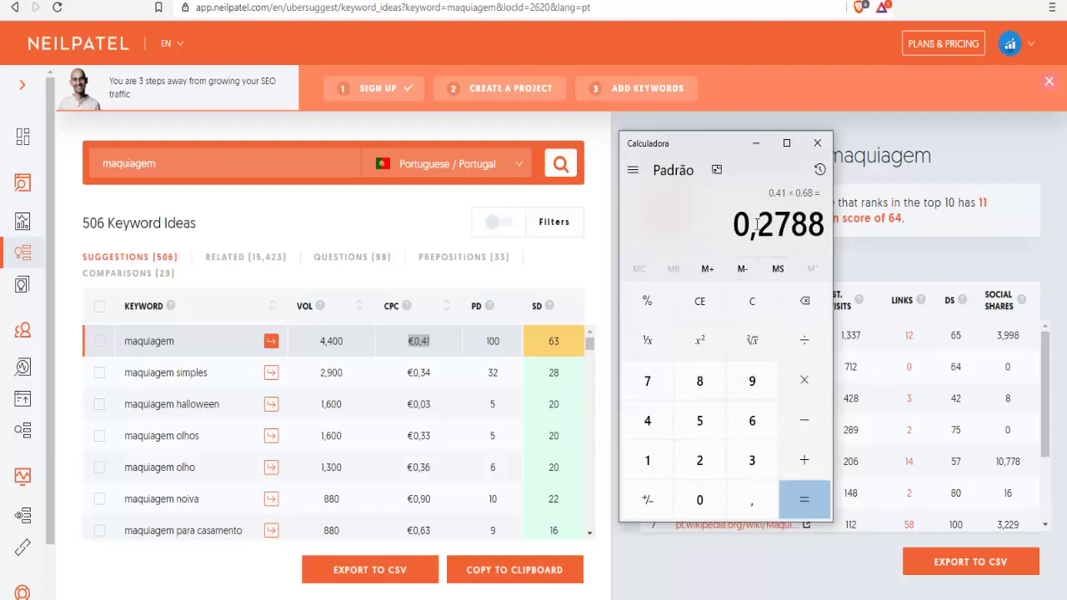
left_click_drag(735, 223, 792, 227)
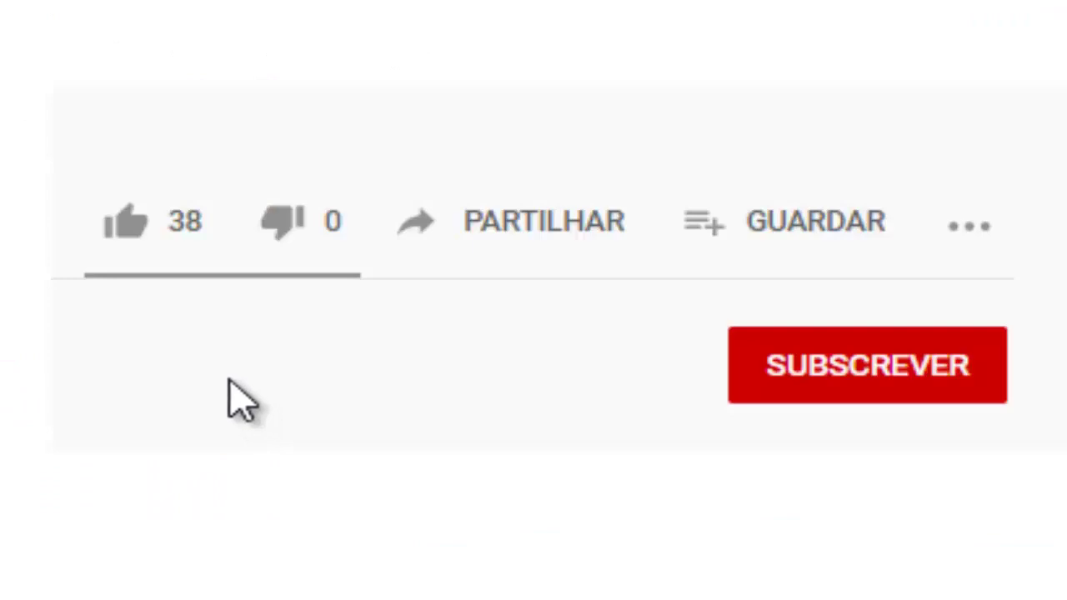
left_click(127, 227)
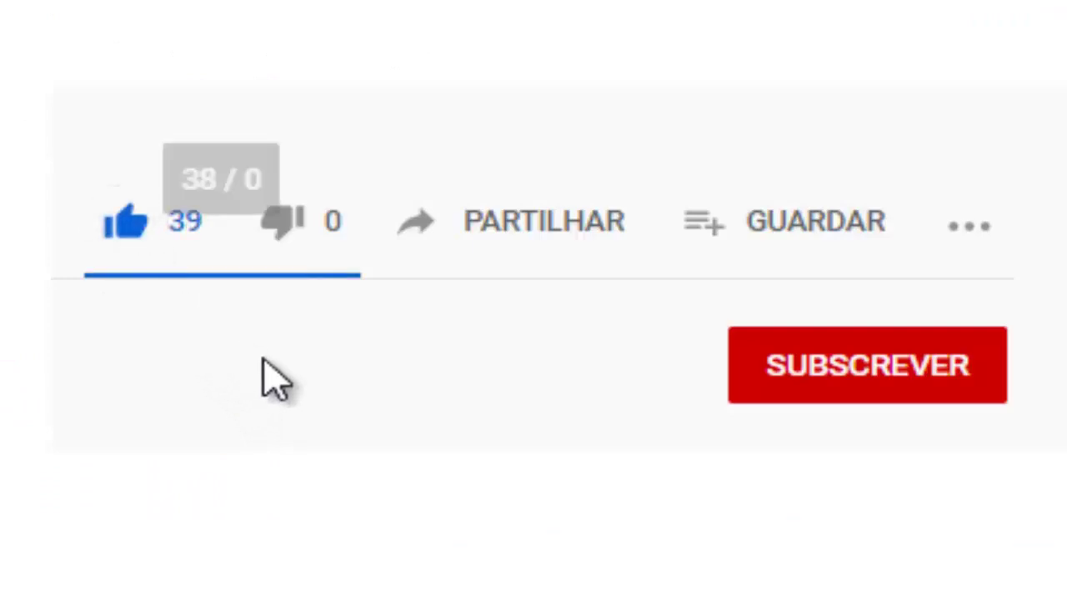
left_click(860, 380)
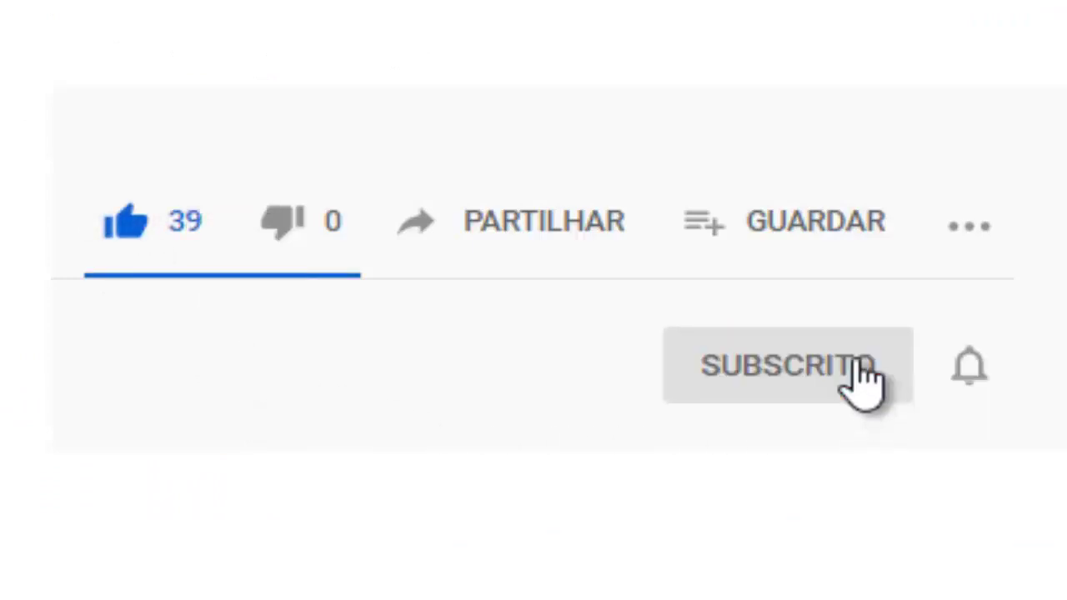